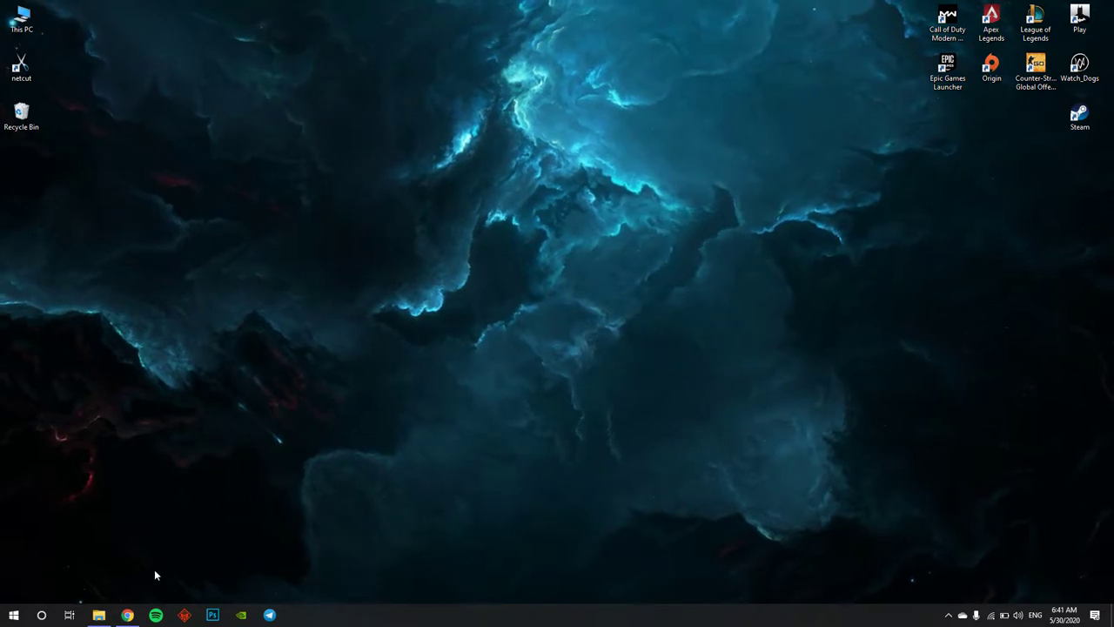
# Switch to Chrome, search Google for "steam download" and open the Steam store site.
pyautogui.click(127, 615)
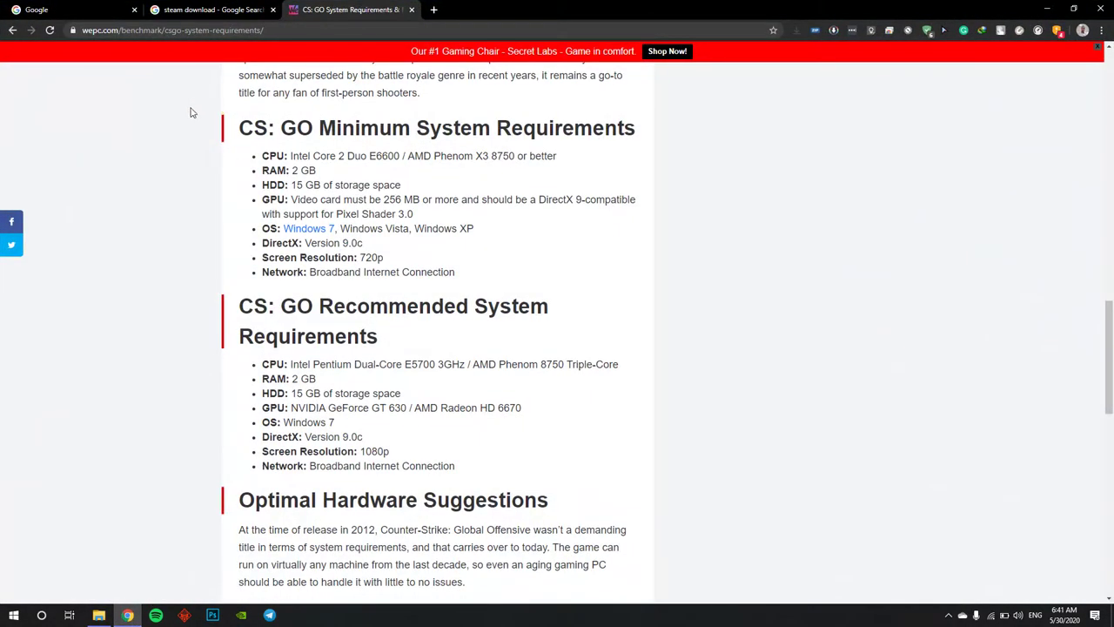
pyautogui.click(214, 9)
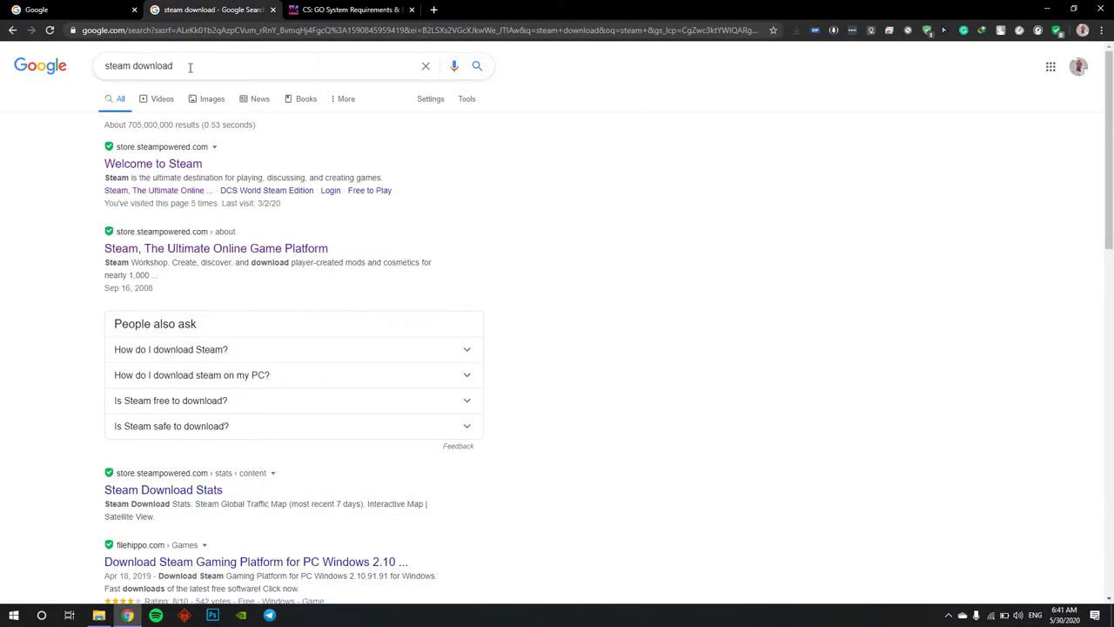
pyautogui.moveTo(186, 68); pyautogui.dragTo(83, 72)
pyautogui.write('steam download')
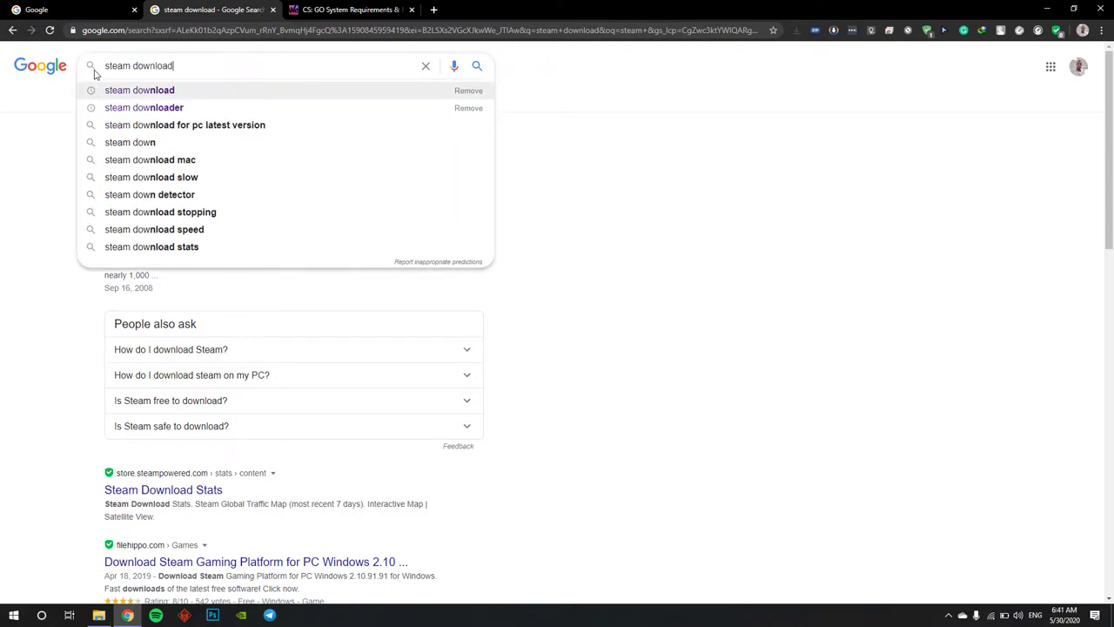
pyautogui.press('Return')
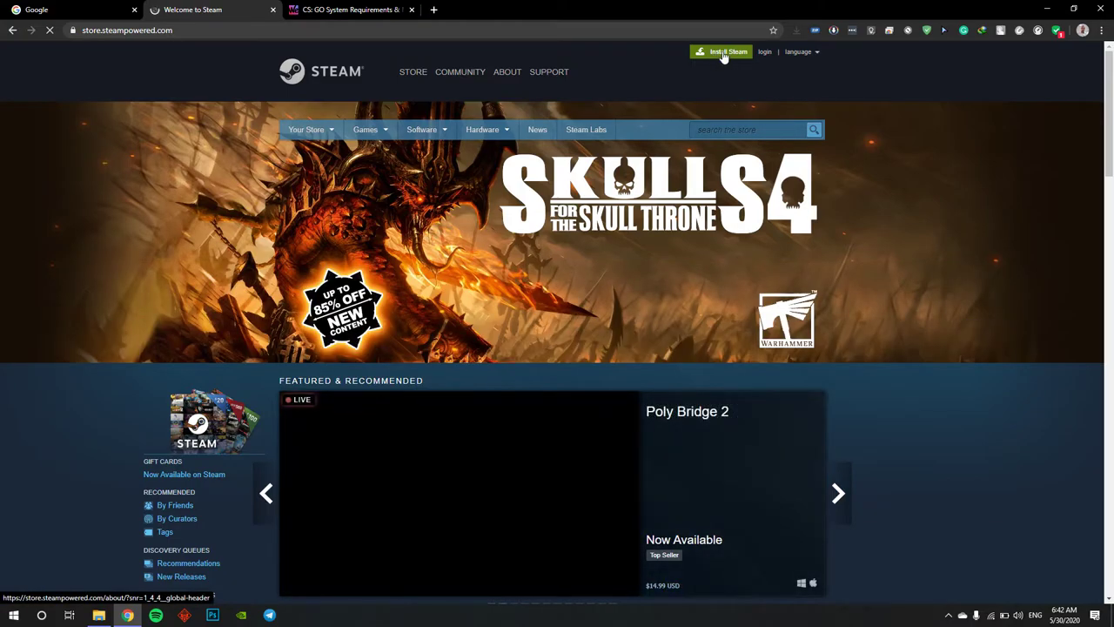
# Download the Steam installer SteamSetup.exe from the Steam site to the Downloads\Programs folder.
pyautogui.click(722, 54)
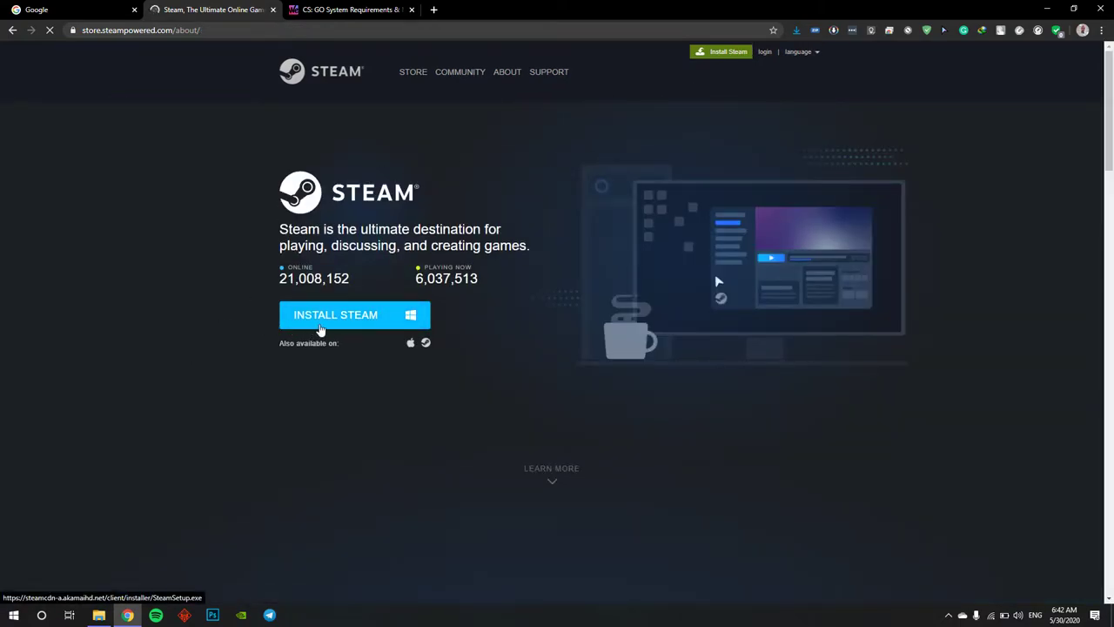
pyautogui.click(351, 331)
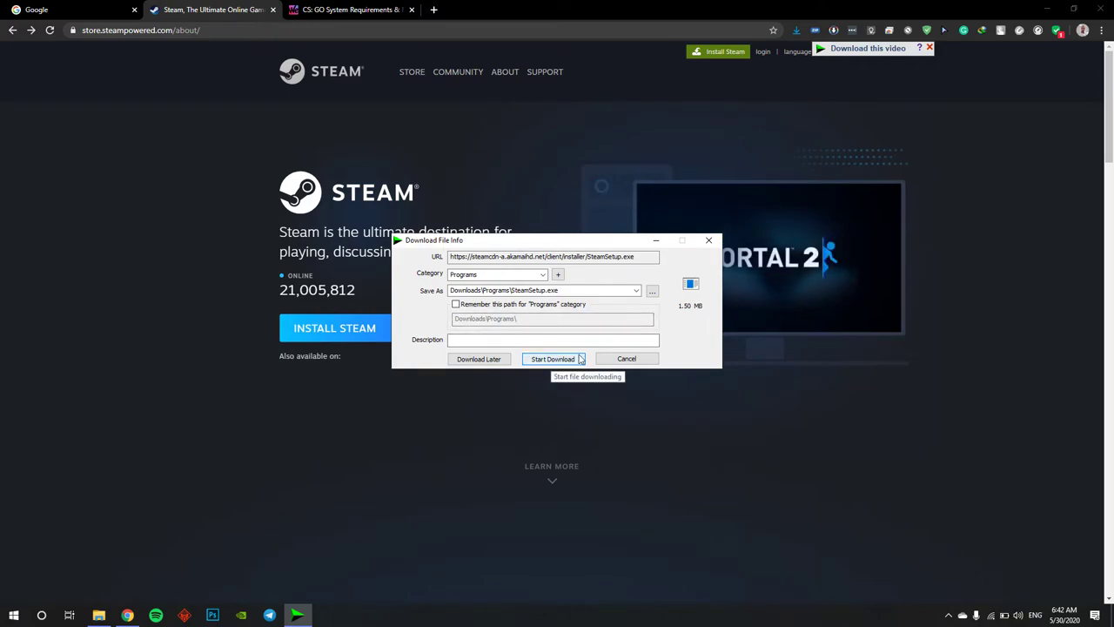
pyautogui.click(554, 360)
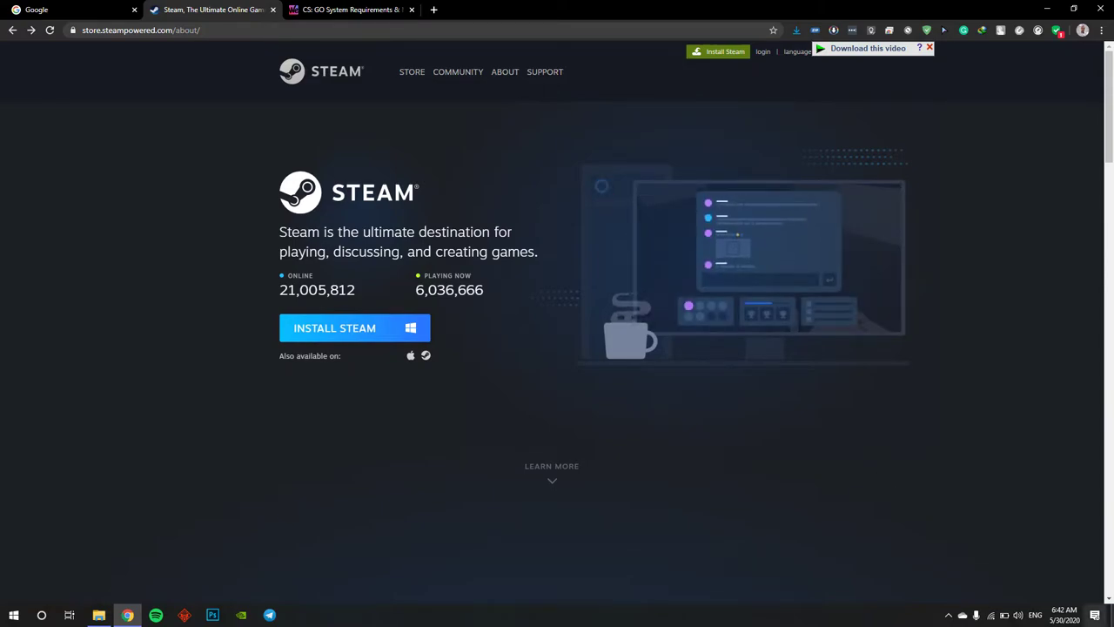
# Show the desktop and move the Steam shortcut to the middle of it.
pyautogui.click(1112, 615)
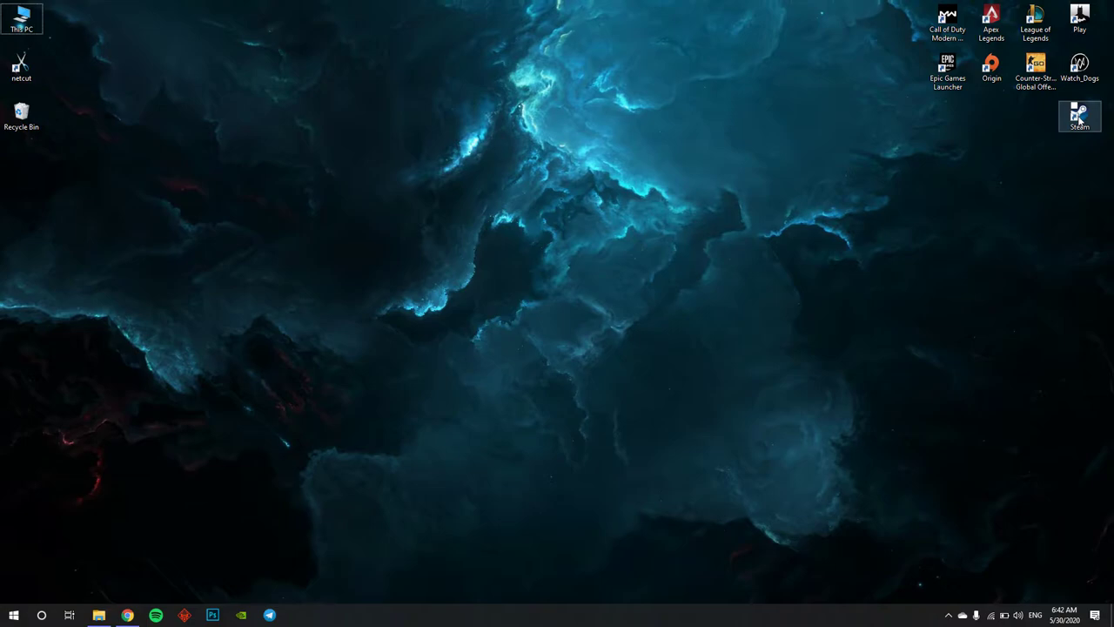
pyautogui.moveTo(1079, 120); pyautogui.dragTo(549, 261)
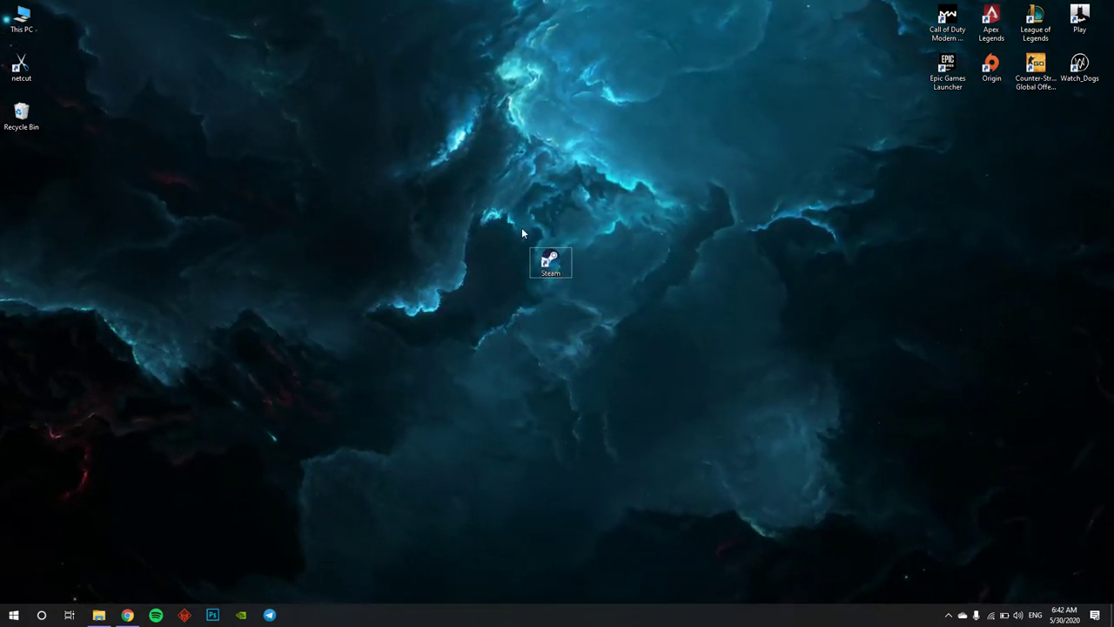
pyautogui.moveTo(520, 229); pyautogui.dragTo(584, 296)
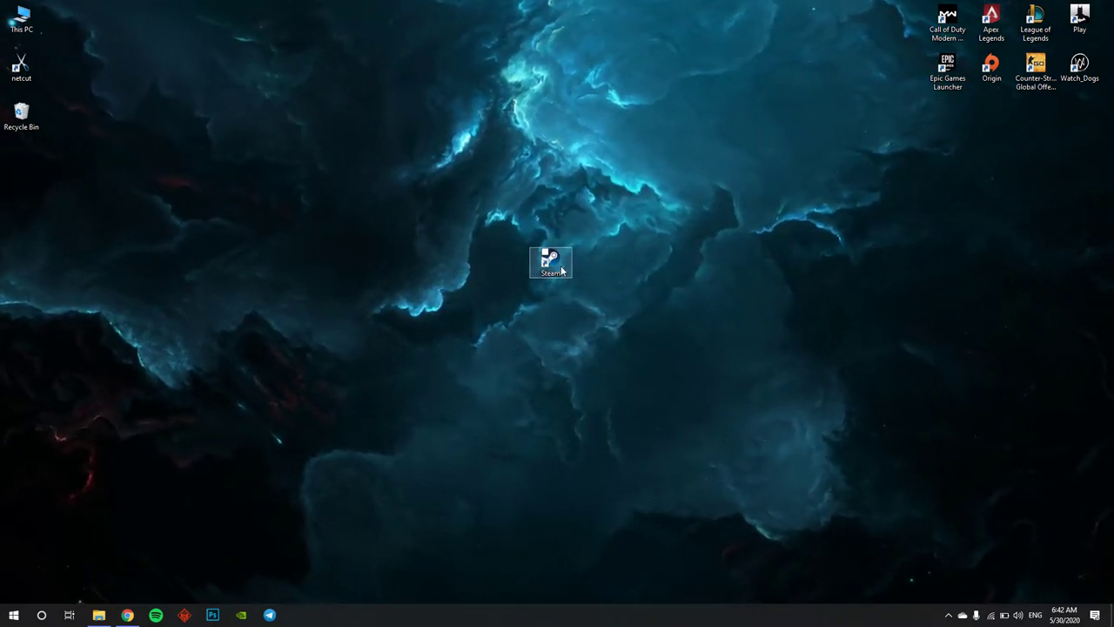
# Launch Steam from its desktop shortcut and close the Steam news window.
pyautogui.doubleClick(562, 269)
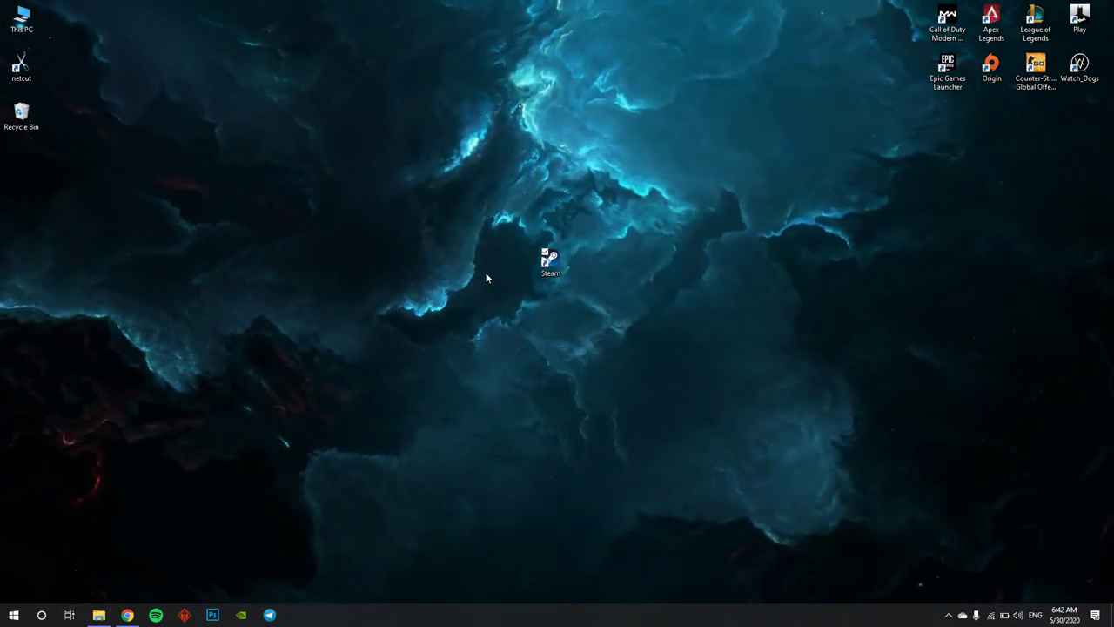
pyautogui.press('Return')
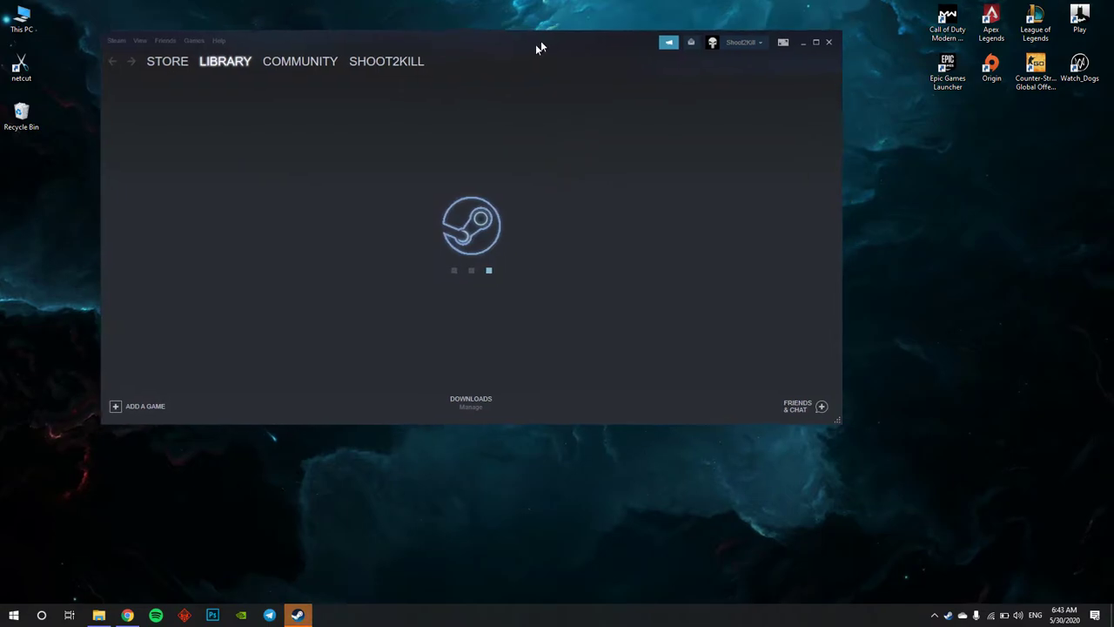
pyautogui.moveTo(537, 47); pyautogui.dragTo(601, 89)
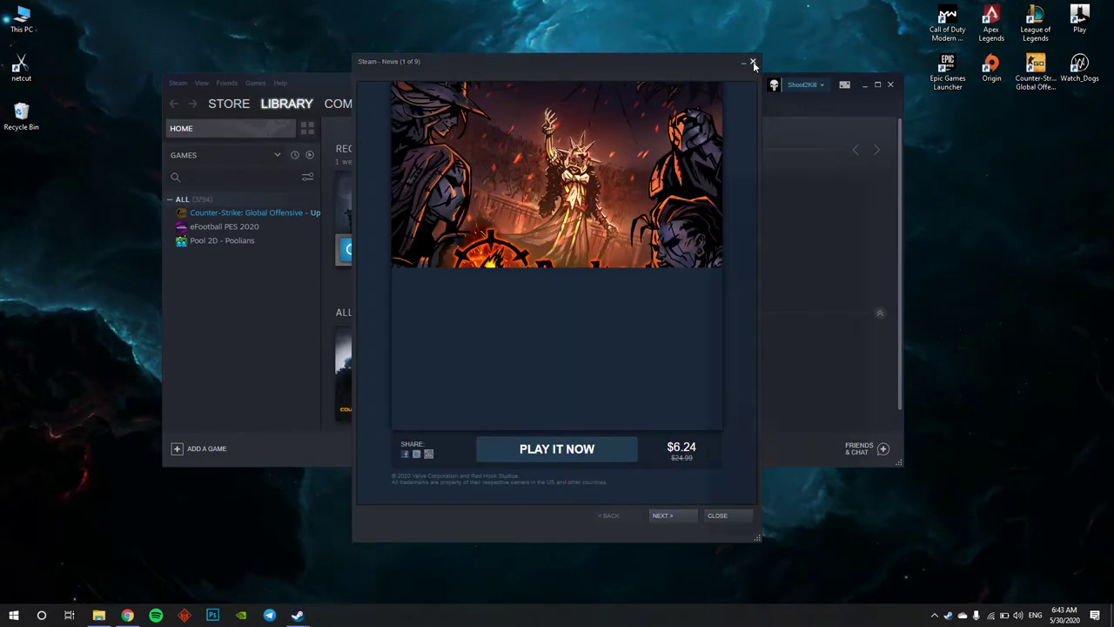
pyautogui.click(753, 63)
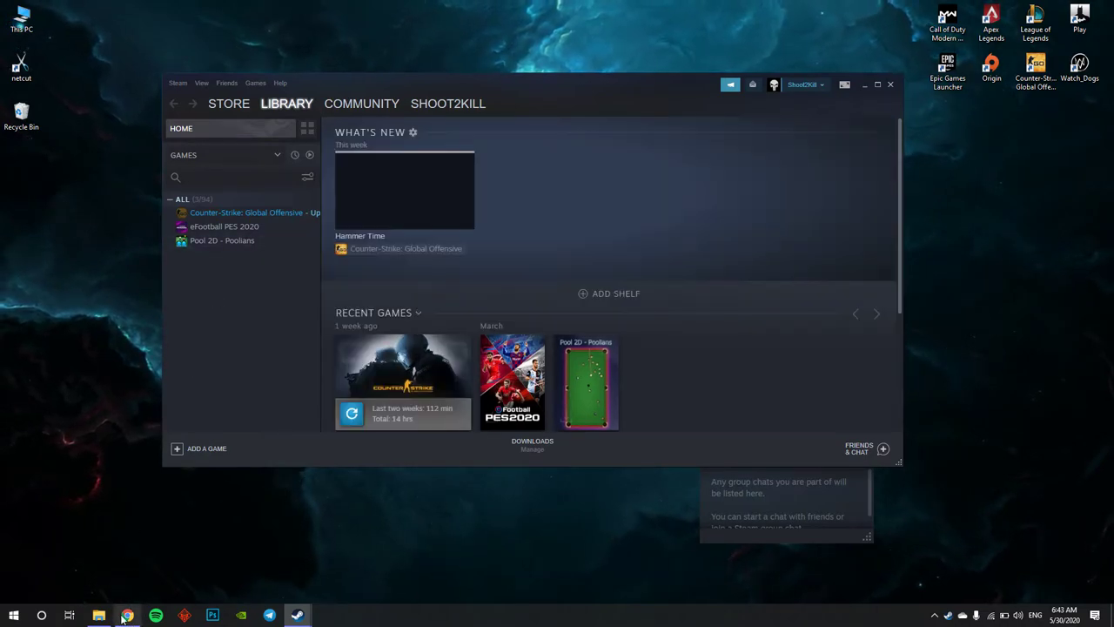
# Switch to Chrome and review the minimum and recommended CS:GO system requirements on the wepc.com page.
pyautogui.click(128, 616)
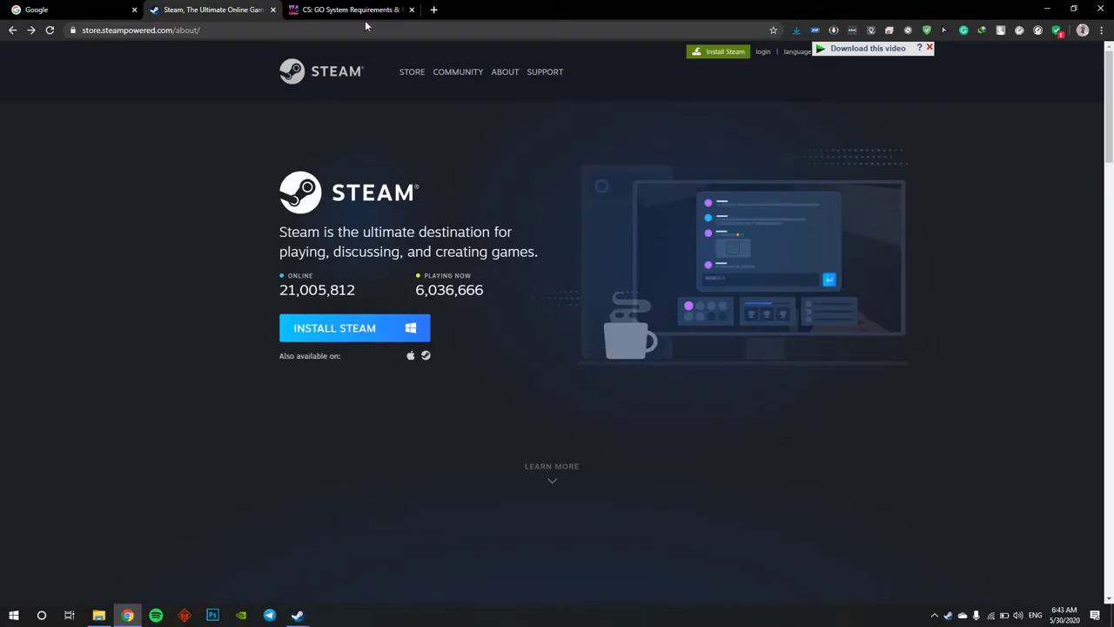
pyautogui.click(344, 9)
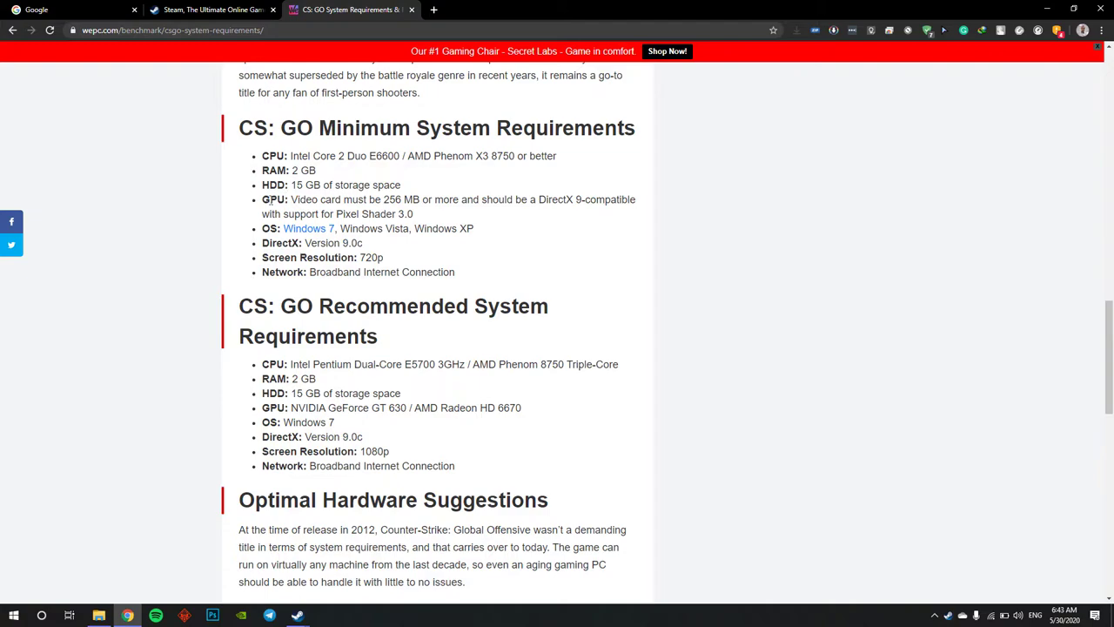
pyautogui.moveTo(293, 200); pyautogui.dragTo(352, 197)
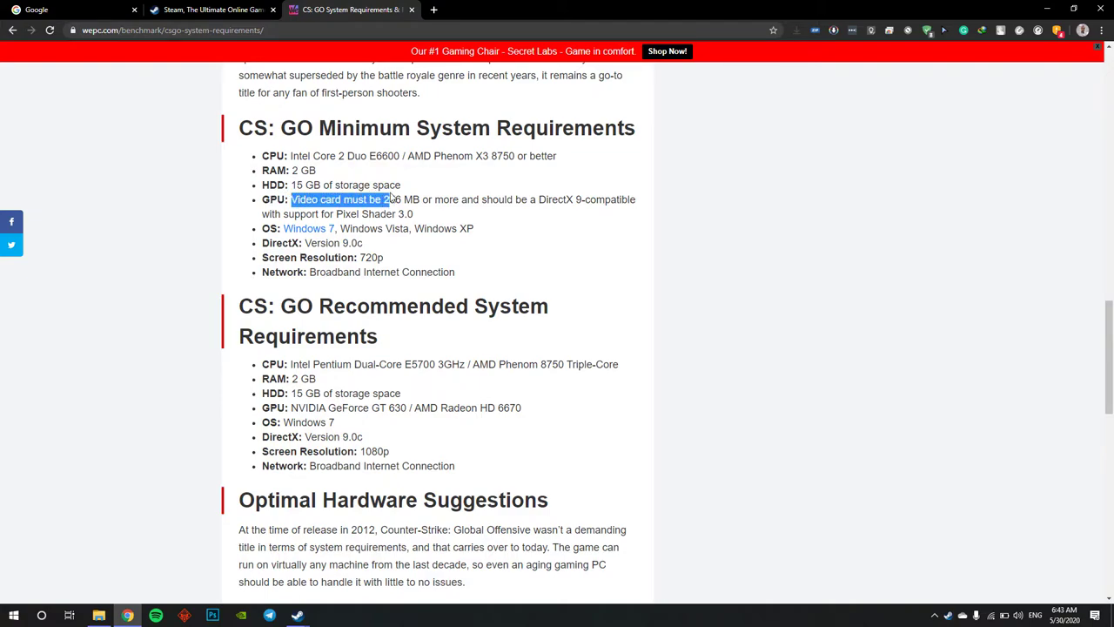
pyautogui.click(471, 215)
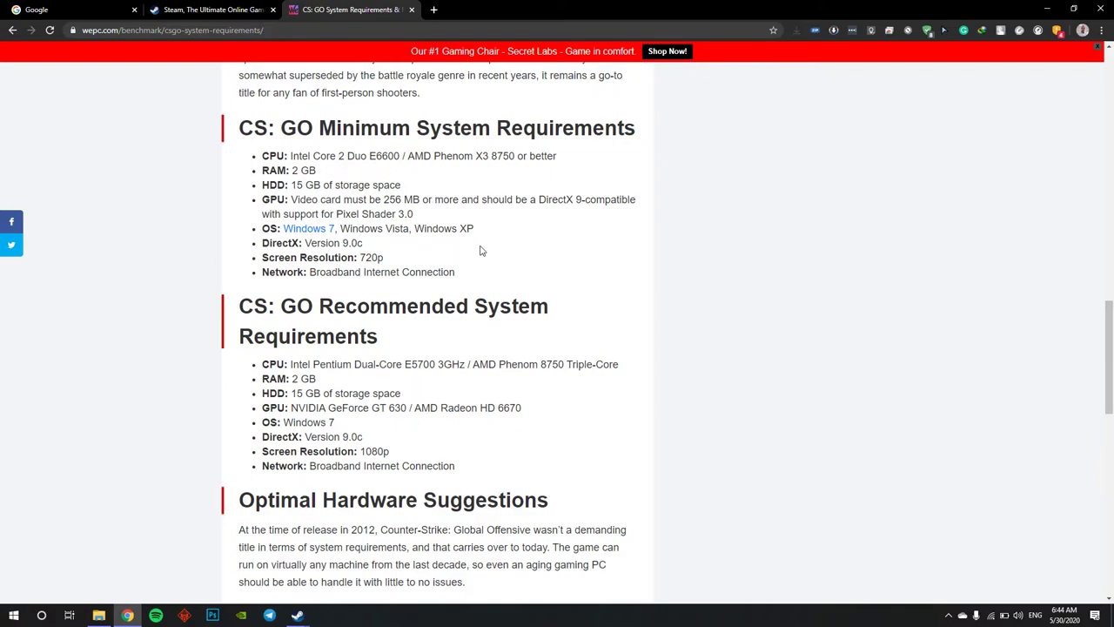
pyautogui.scroll(-1, 480, 250)
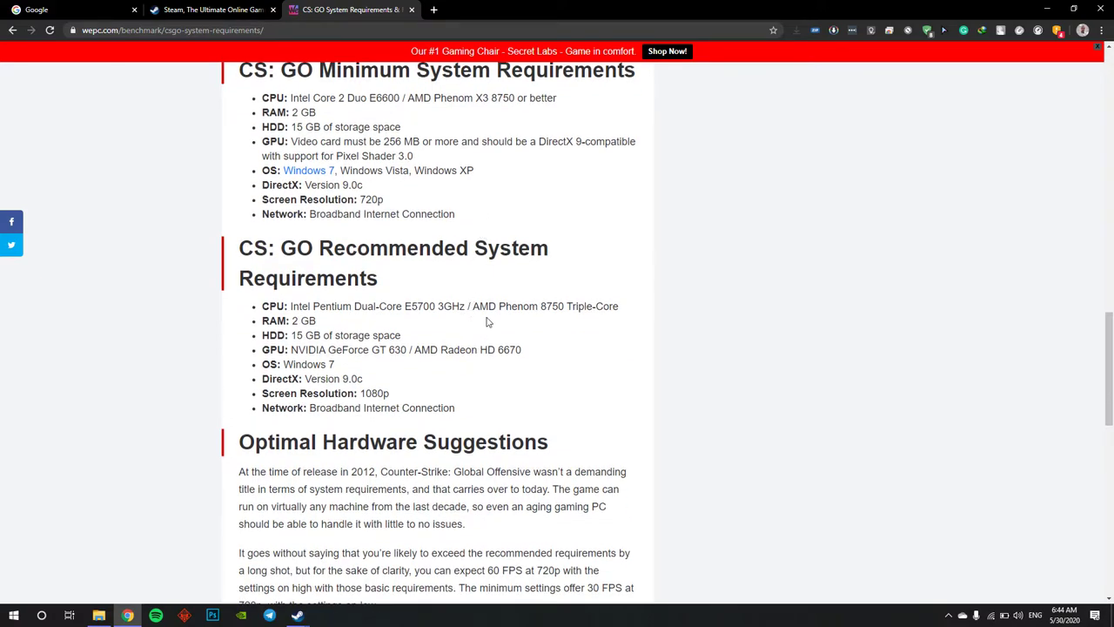
pyautogui.scroll(-2, 525, 326)
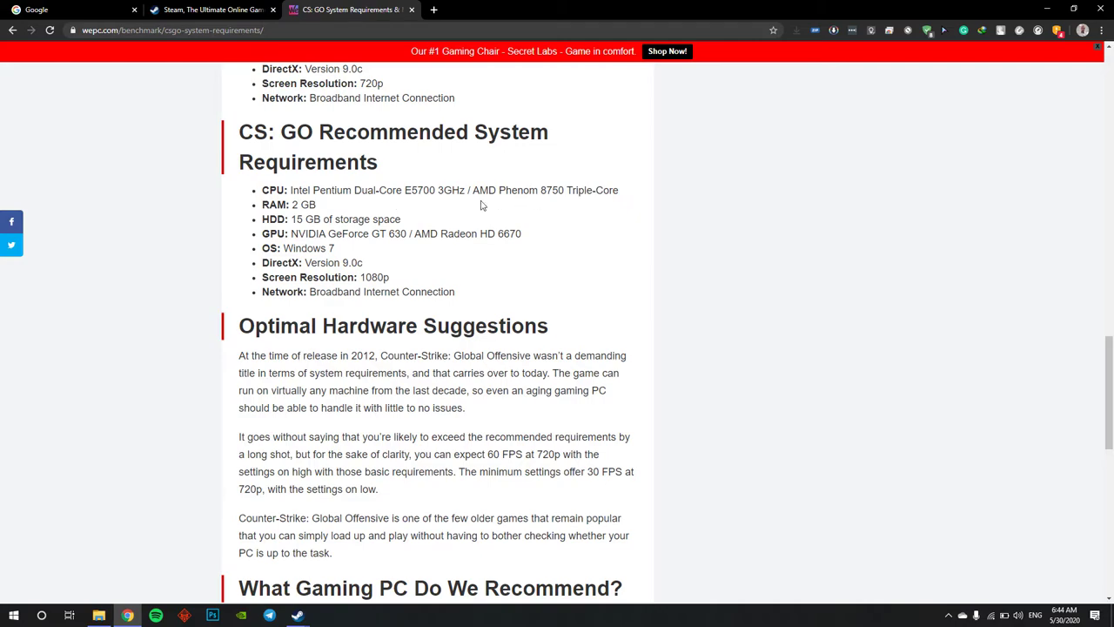
pyautogui.scroll(-1, 512, 213)
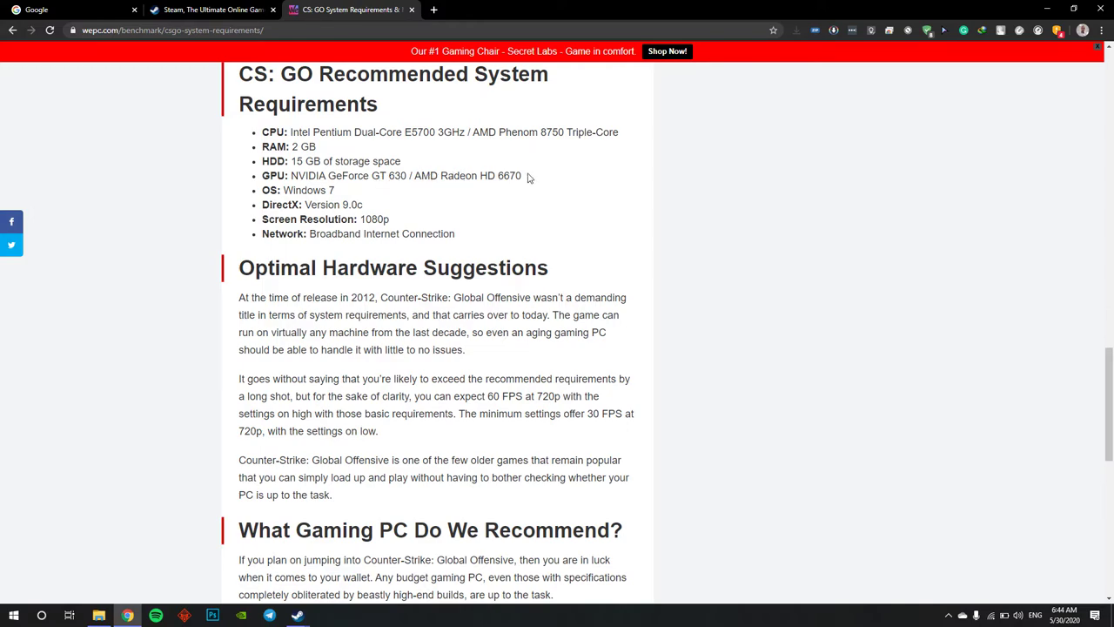
pyautogui.scroll(-1, 528, 177)
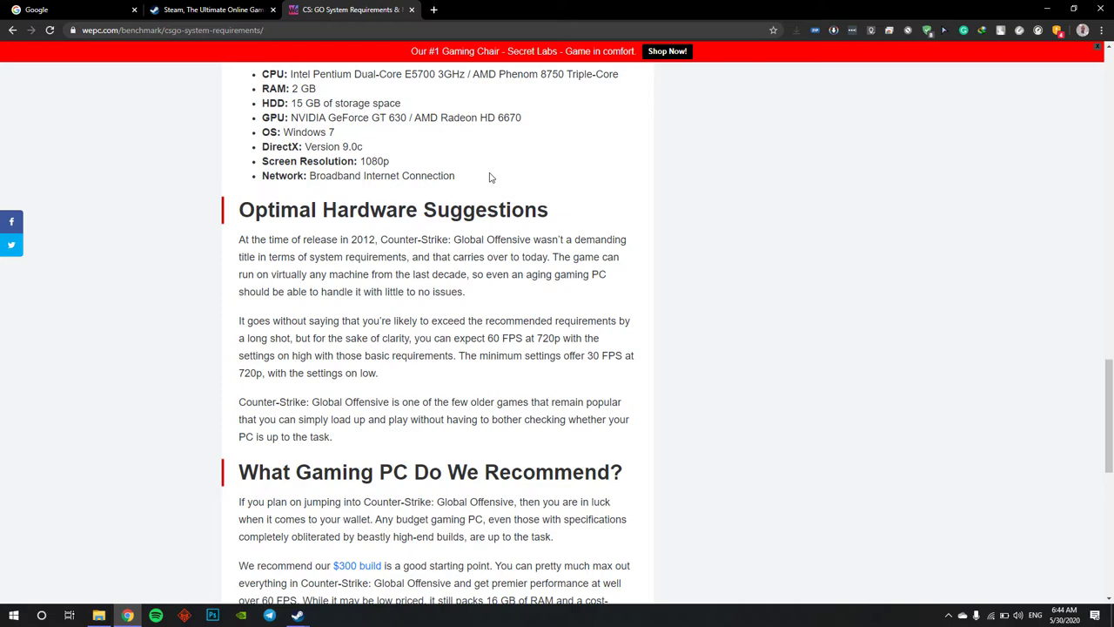
pyautogui.scroll(1, 490, 178)
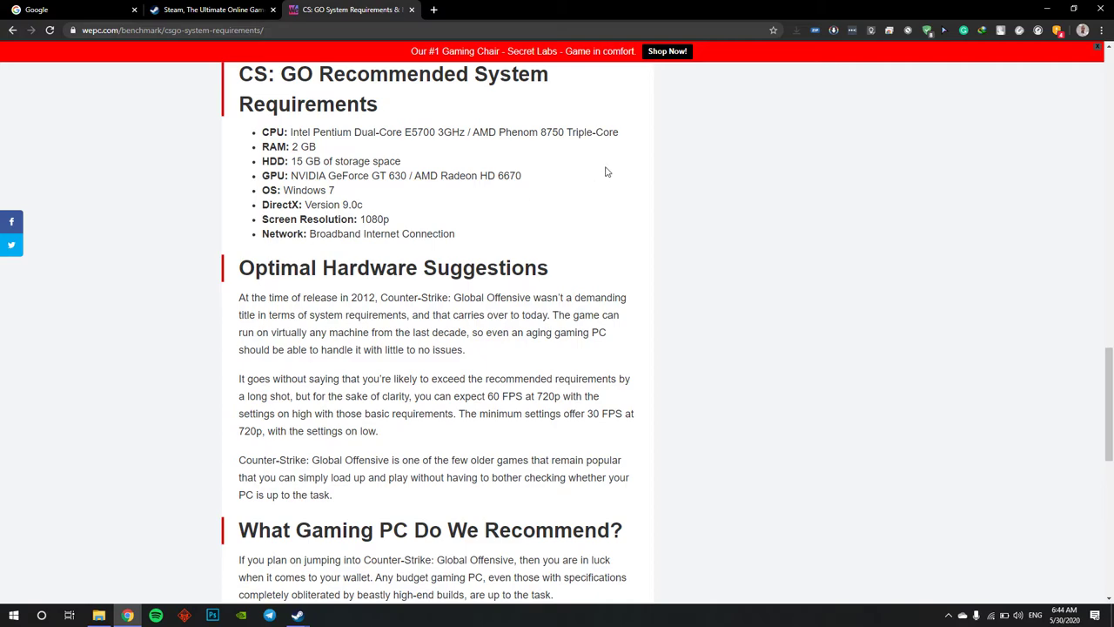
pyautogui.scroll(1, 540, 211)
pyautogui.scroll(1, 539, 211)
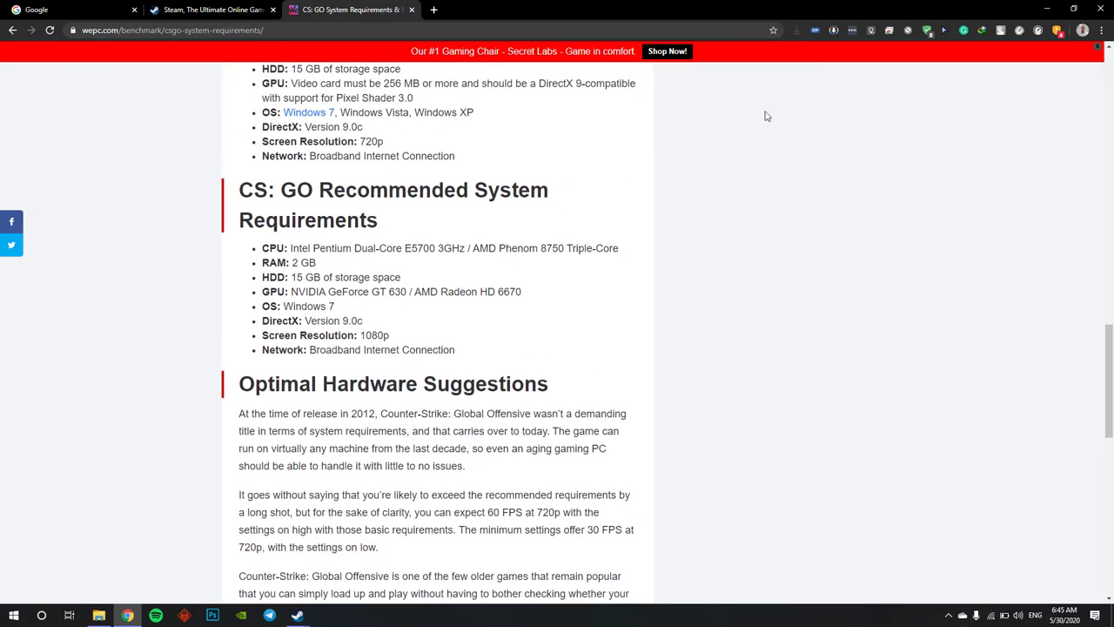
# Return to Steam, open the Store and search it for "cs go".
pyautogui.click(1047, 9)
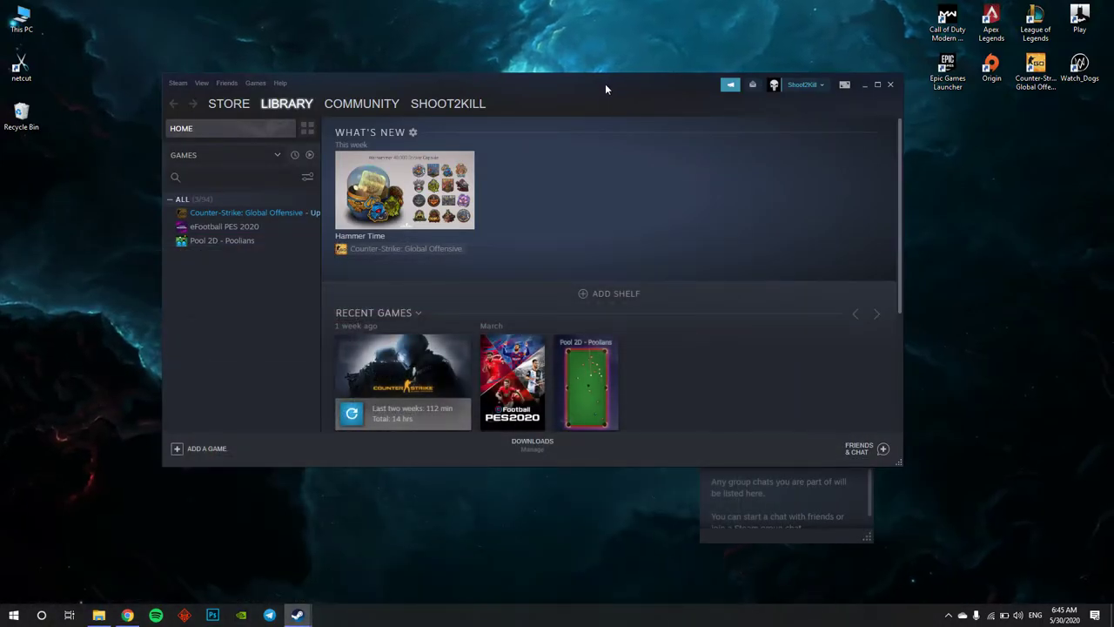
pyautogui.moveTo(606, 83); pyautogui.dragTo(614, 87)
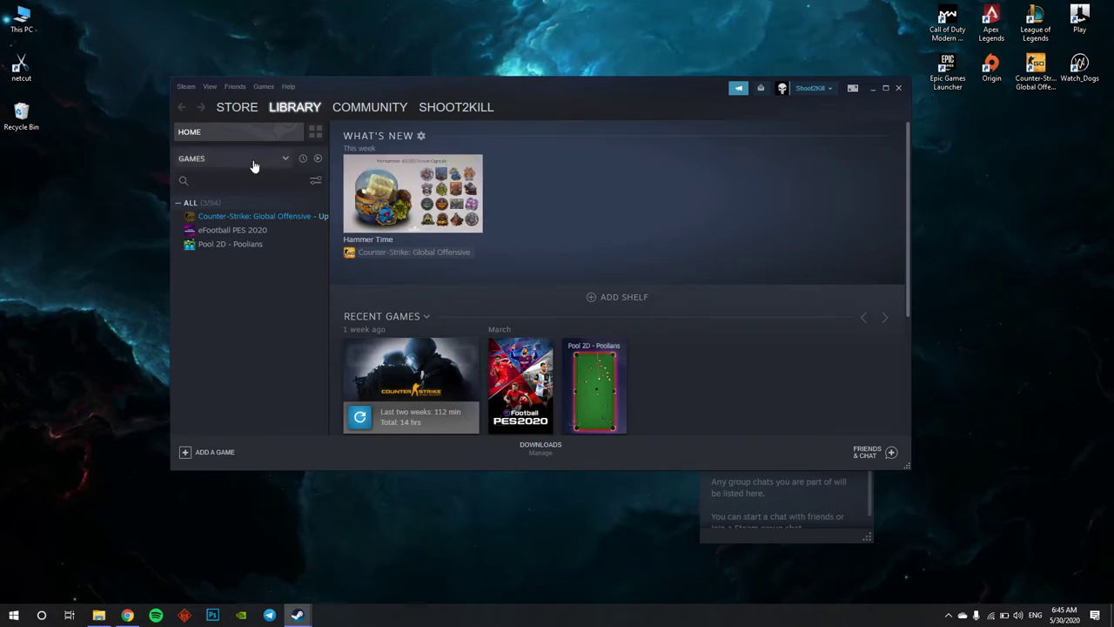
pyautogui.click(291, 112)
pyautogui.click(239, 109)
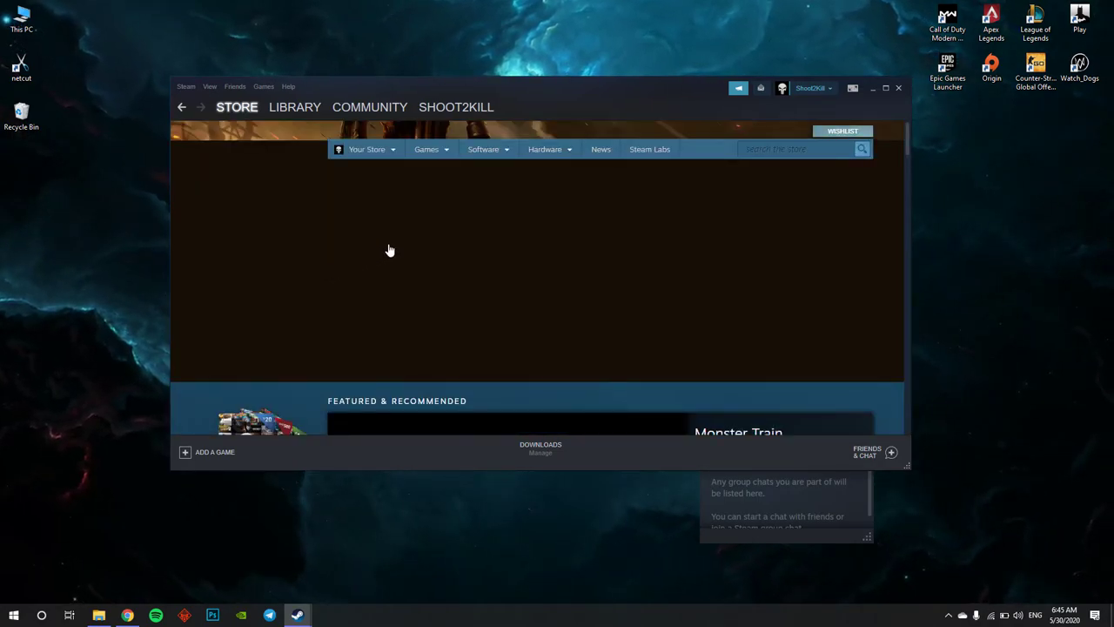
pyautogui.click(779, 150)
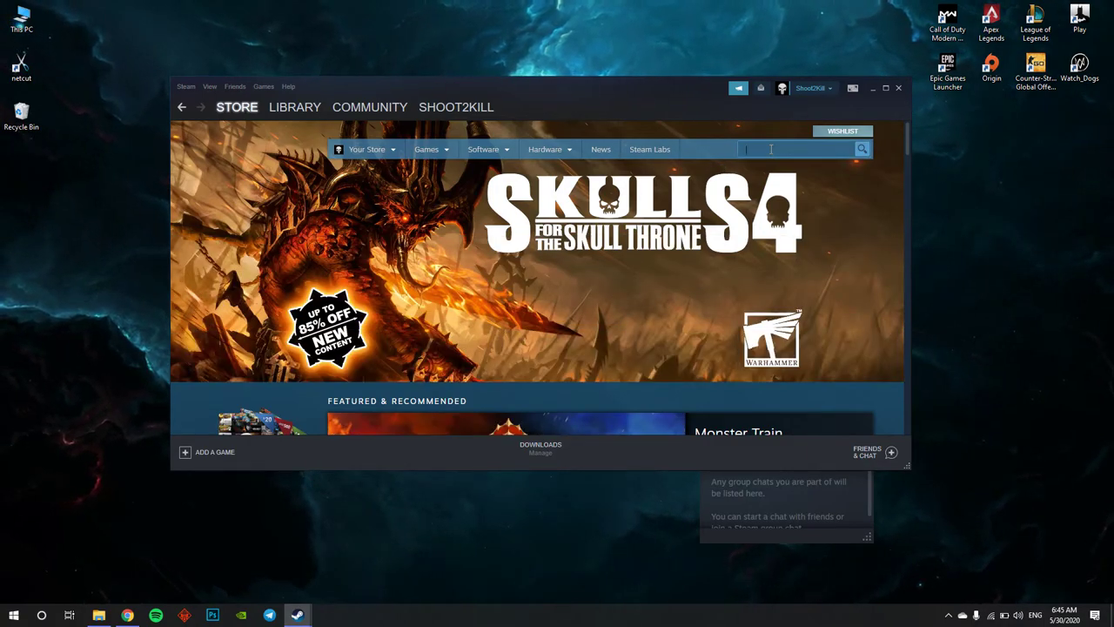
pyautogui.write('cs go')
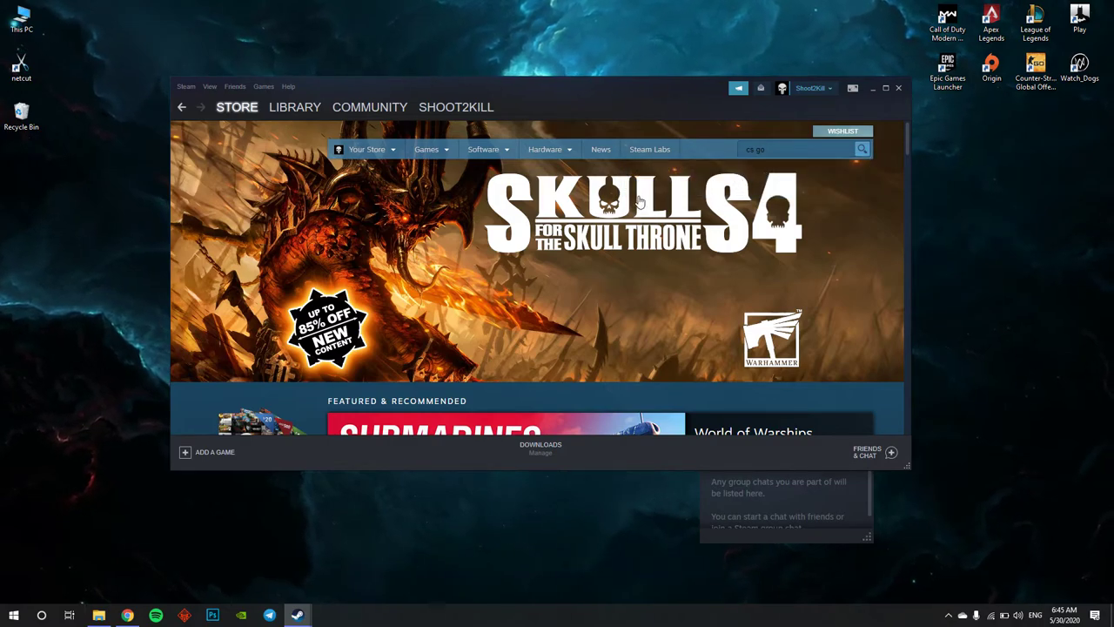
# Look through the CS:GO Player Profiles store page with the Steam window maximized.
pyautogui.scroll(-2, 640, 201)
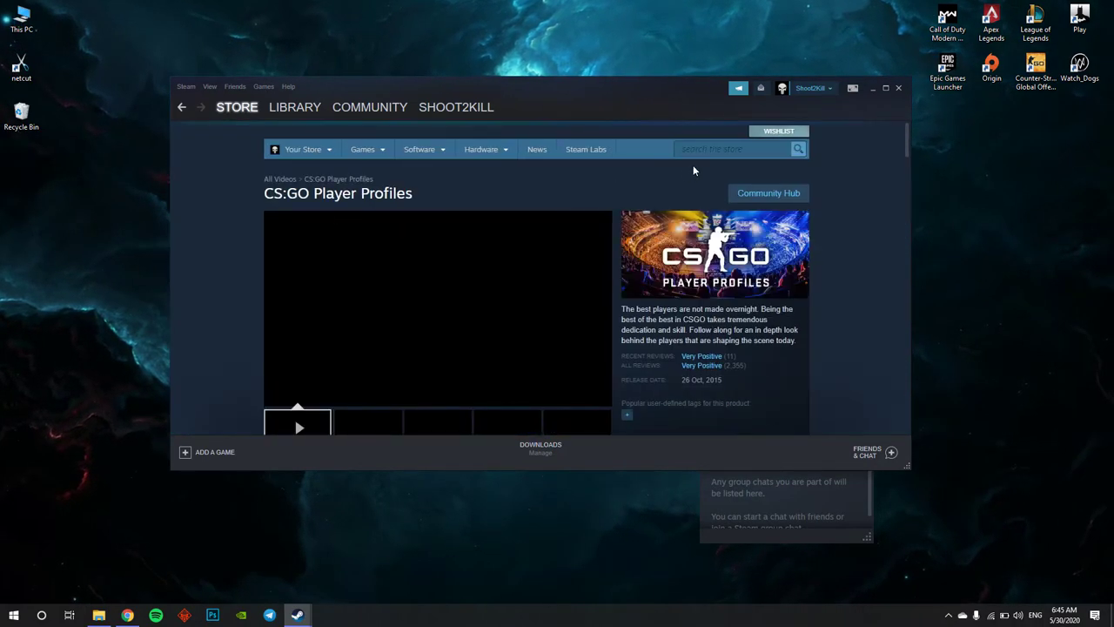
pyautogui.scroll(-3, 543, 207)
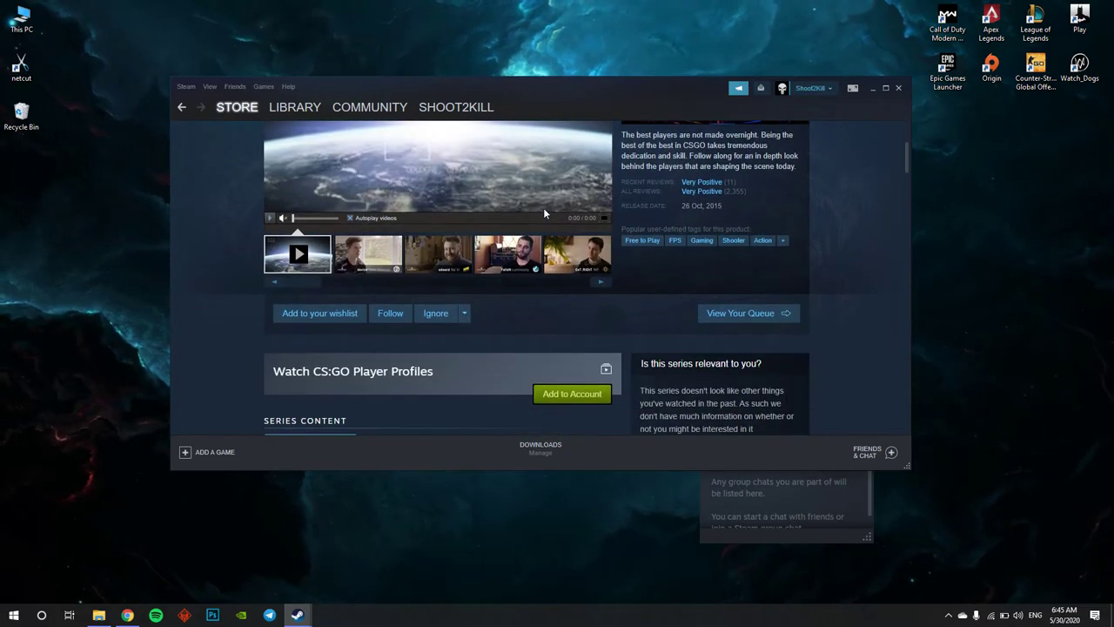
pyautogui.click(885, 88)
pyautogui.scroll(3, 543, 293)
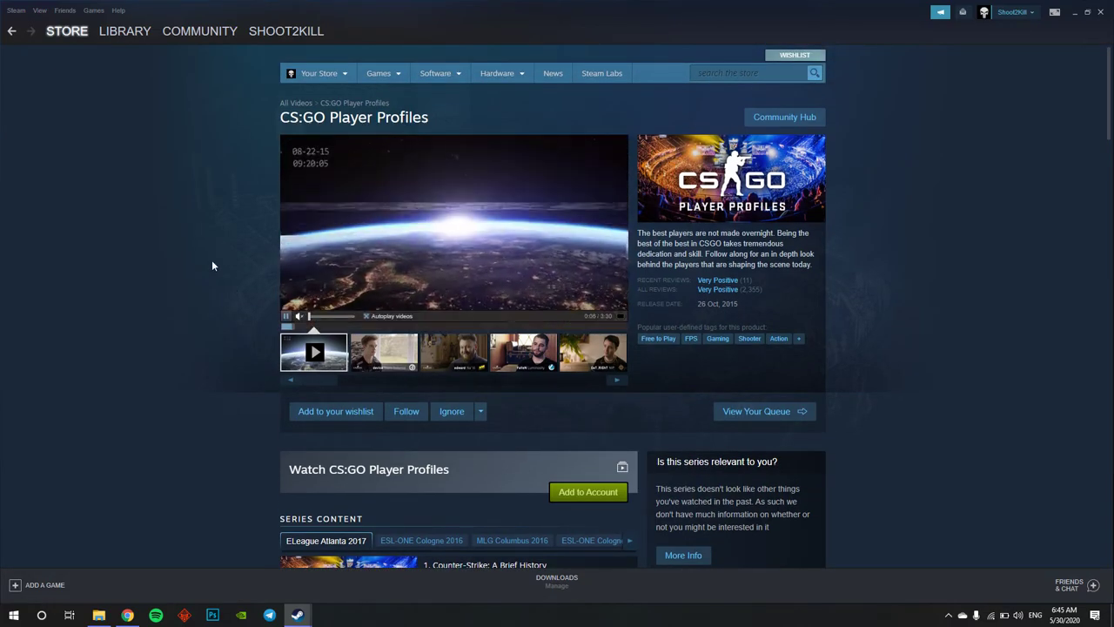
pyautogui.scroll(-2, 210, 264)
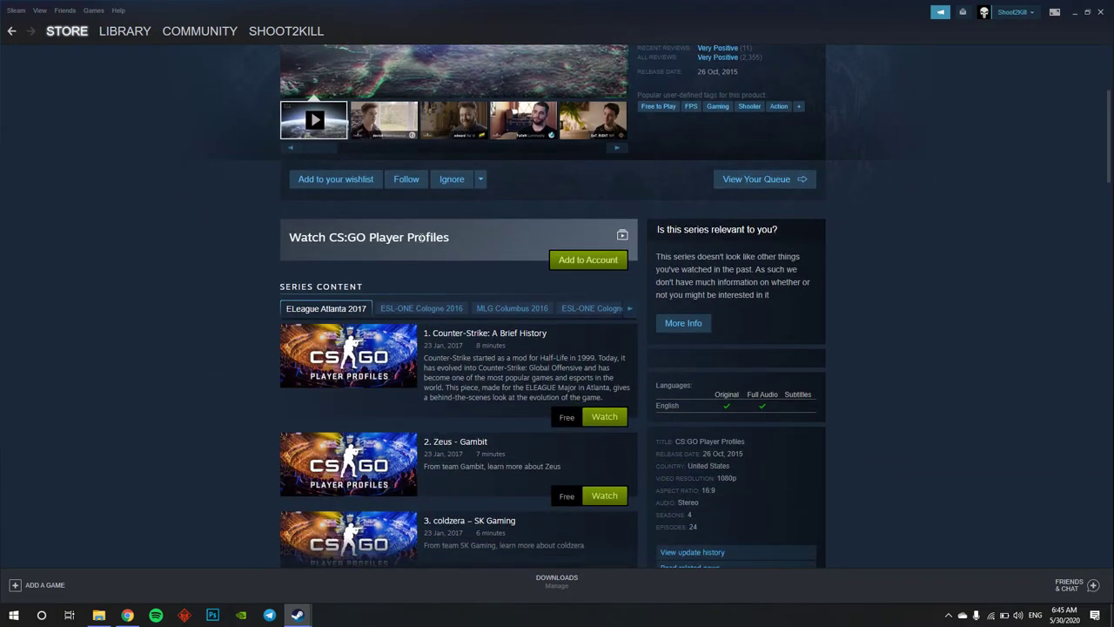
pyautogui.scroll(2, 235, 222)
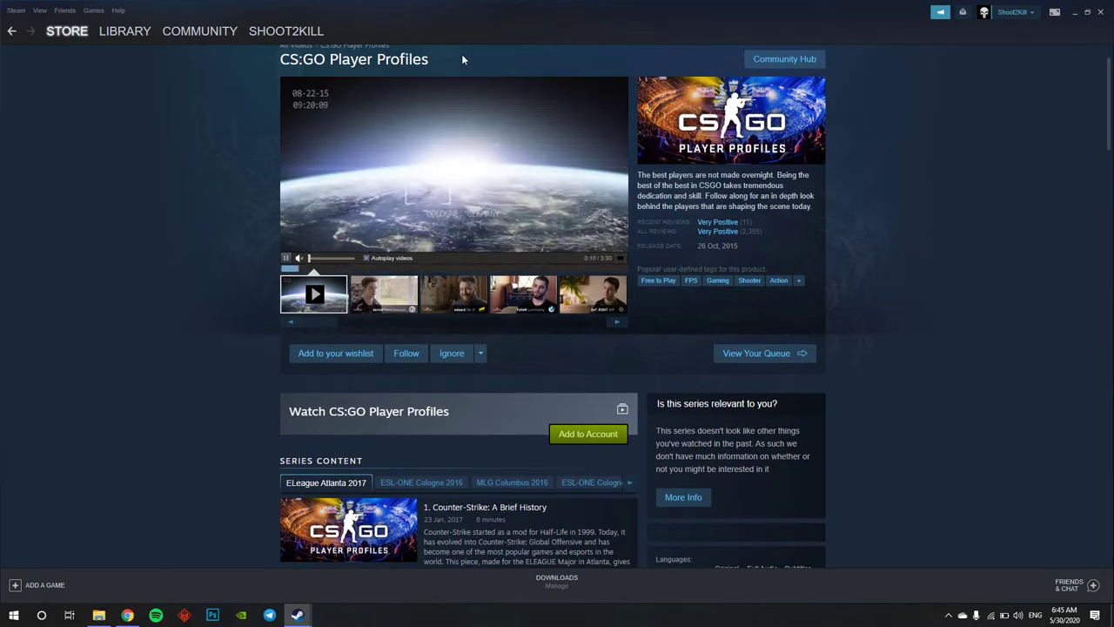
pyautogui.scroll(1, 468, 75)
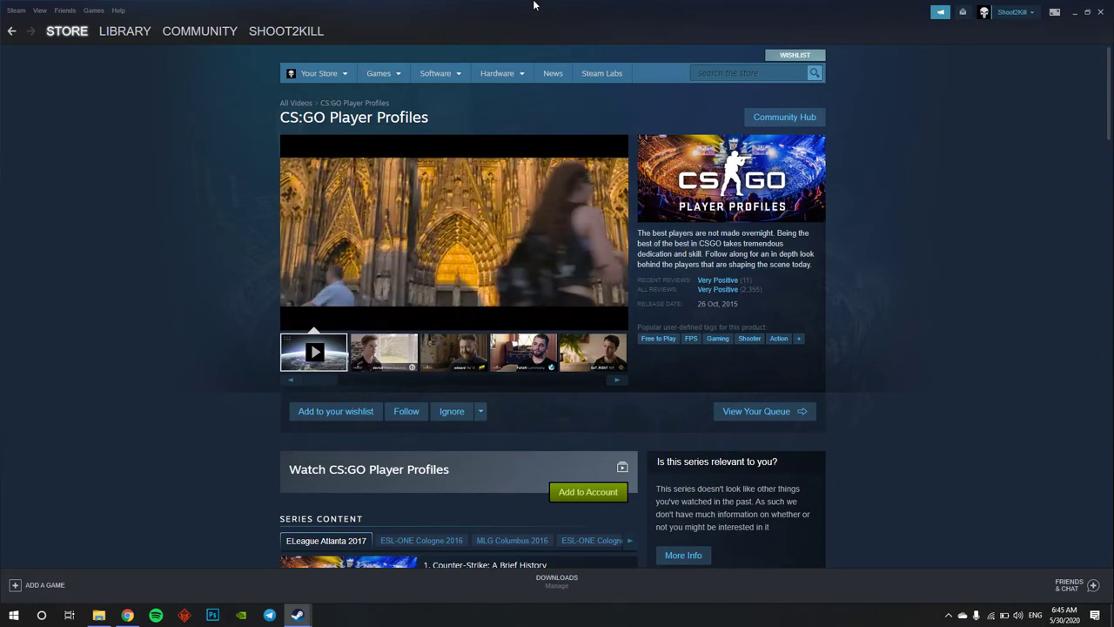
# Open Counter-Strike: Global Offensive in the Steam Library and start its queued update.
pyautogui.click(1088, 15)
pyautogui.moveTo(551, 84); pyautogui.dragTo(580, 77)
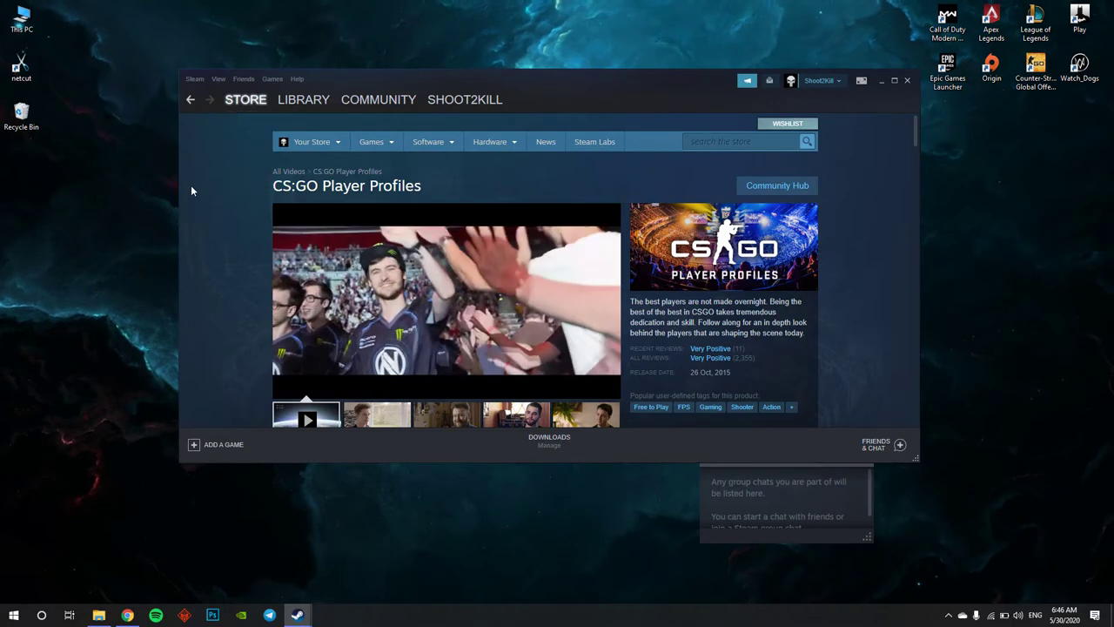
pyautogui.click(297, 98)
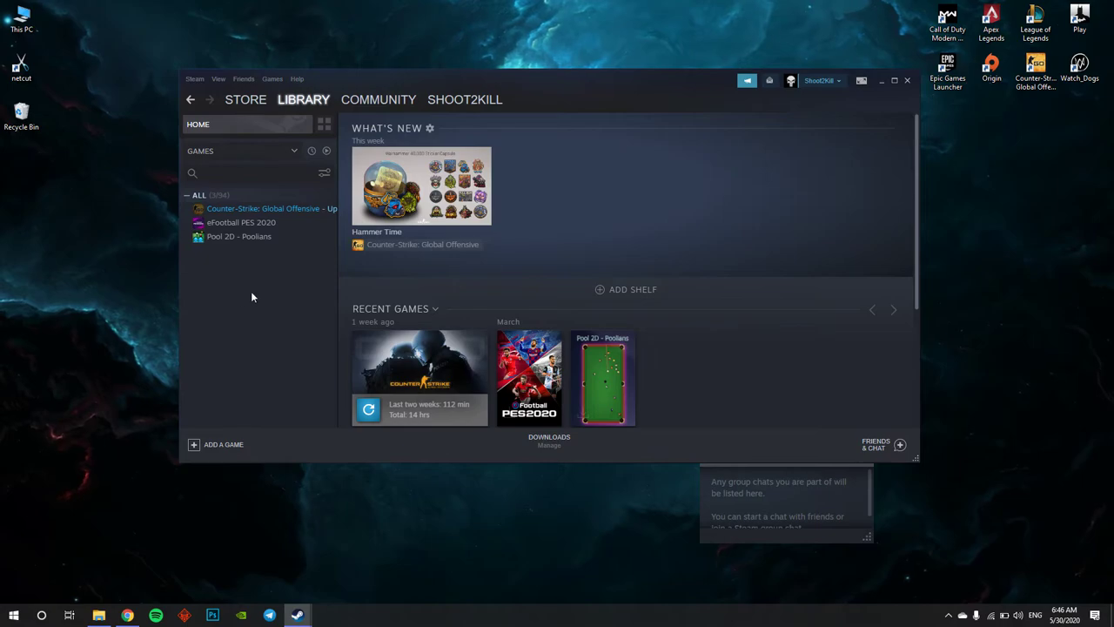
pyautogui.click(277, 212)
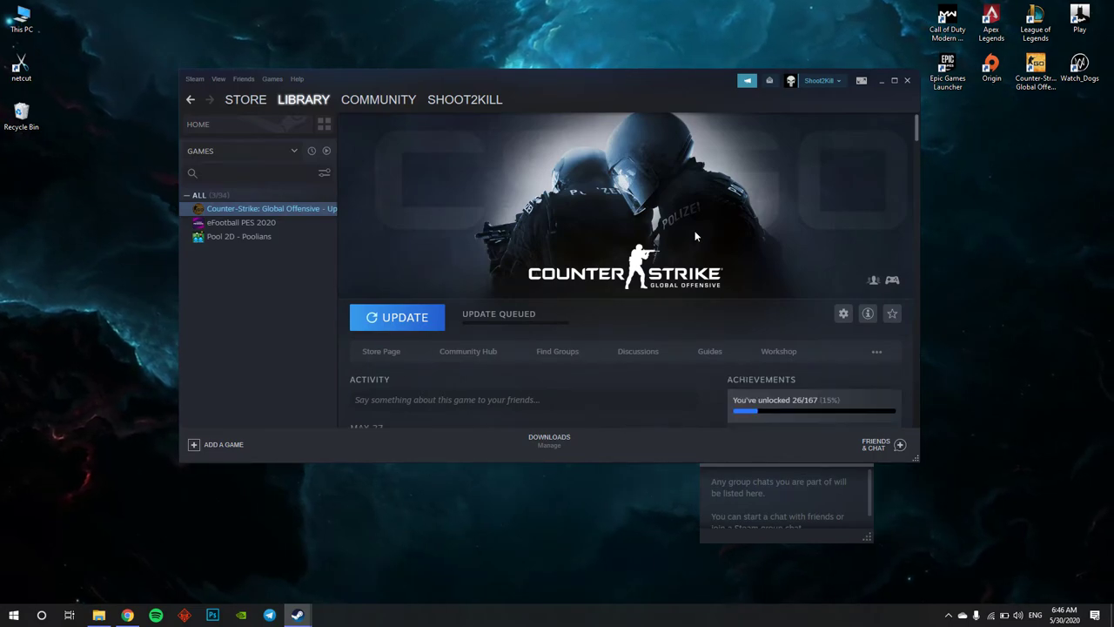
pyautogui.click(894, 81)
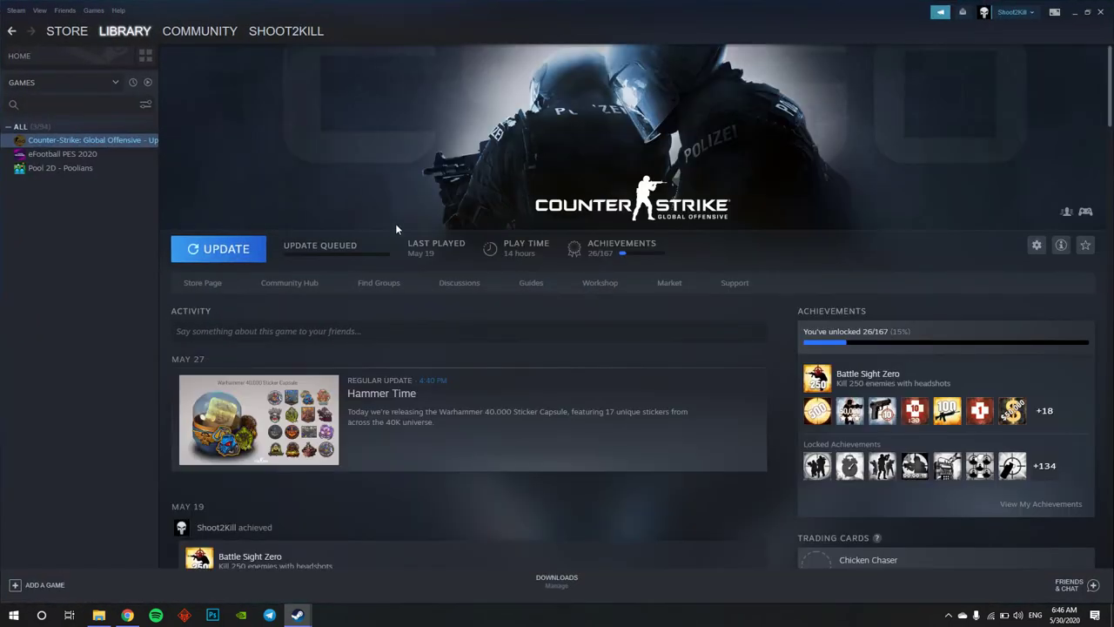
pyautogui.click(235, 254)
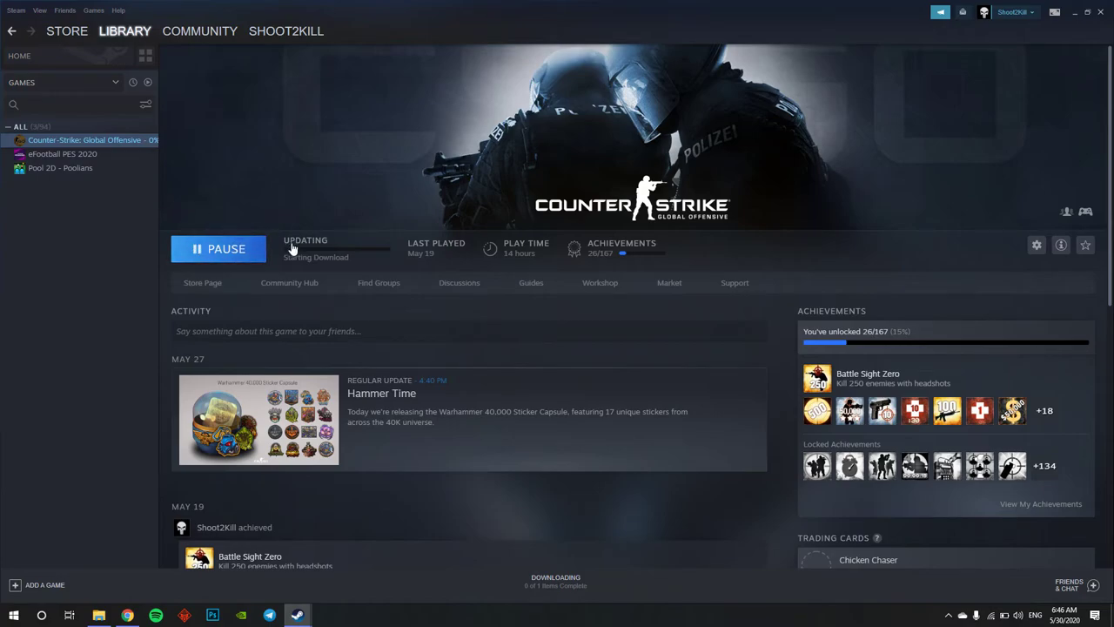
# After viewing the eFootball PES 2020 library page, launch Counter-Strike: Global Offensive and dismiss its Hammer Time news.
pyautogui.click(72, 160)
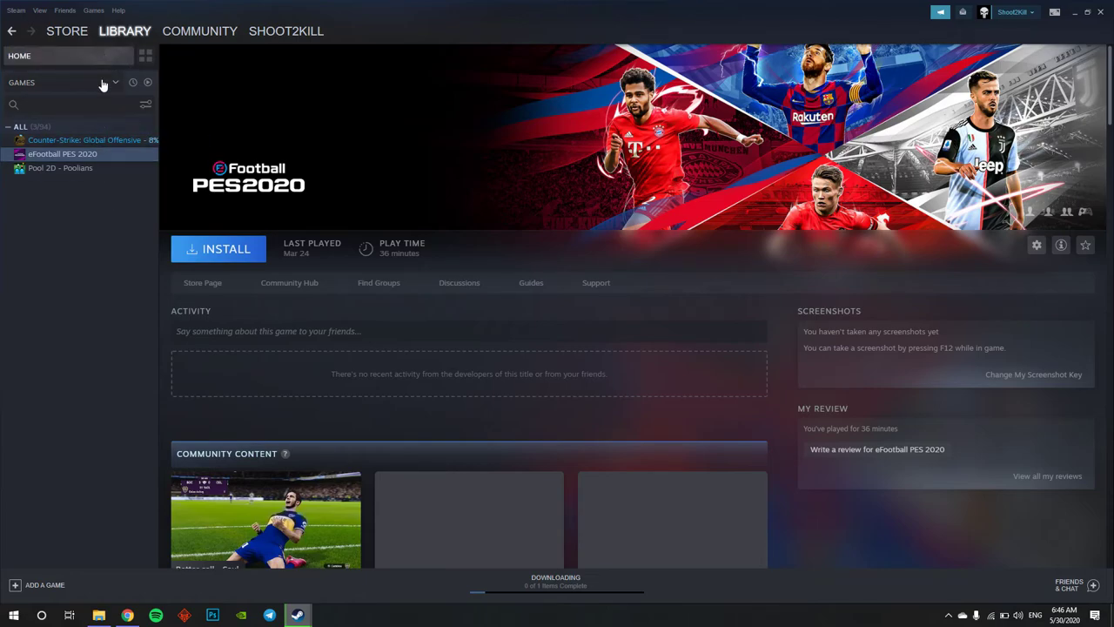
pyautogui.click(91, 140)
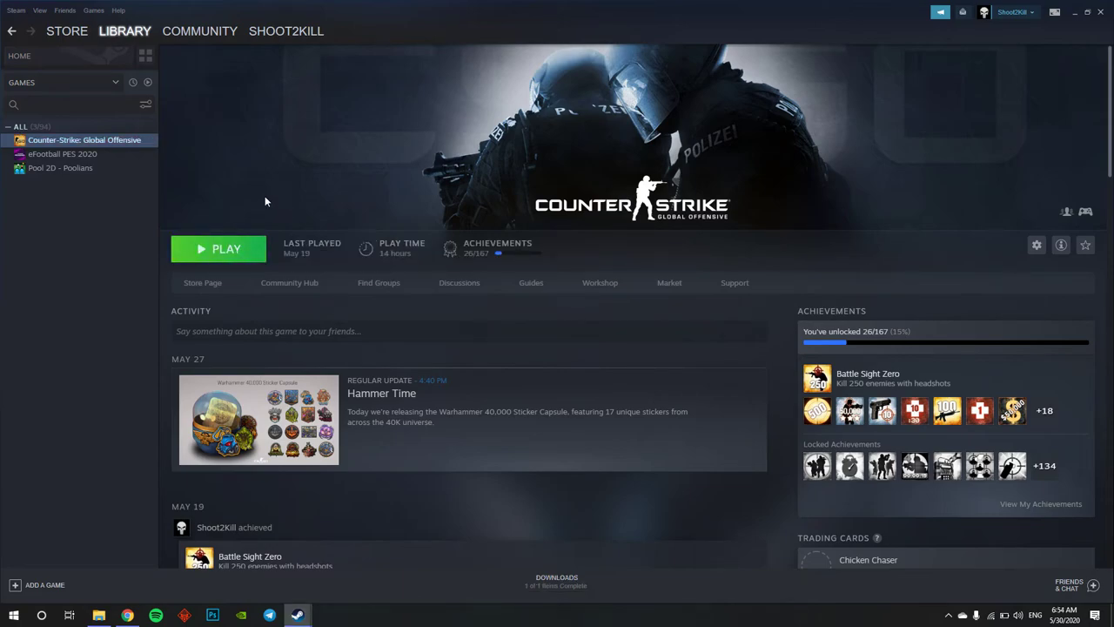
pyautogui.click(228, 253)
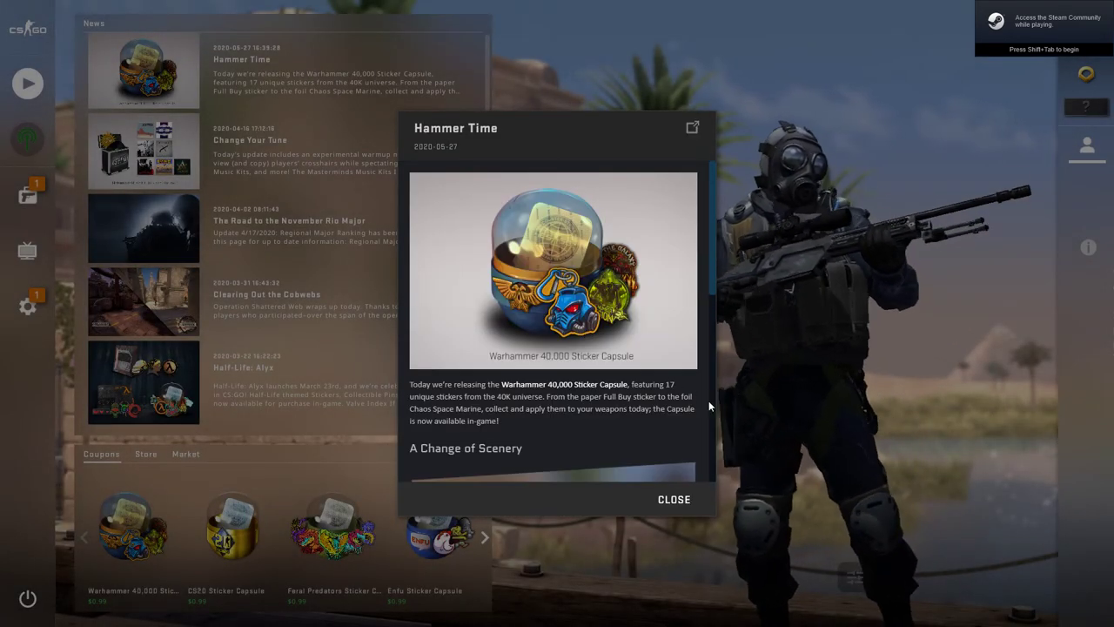
pyautogui.click(676, 498)
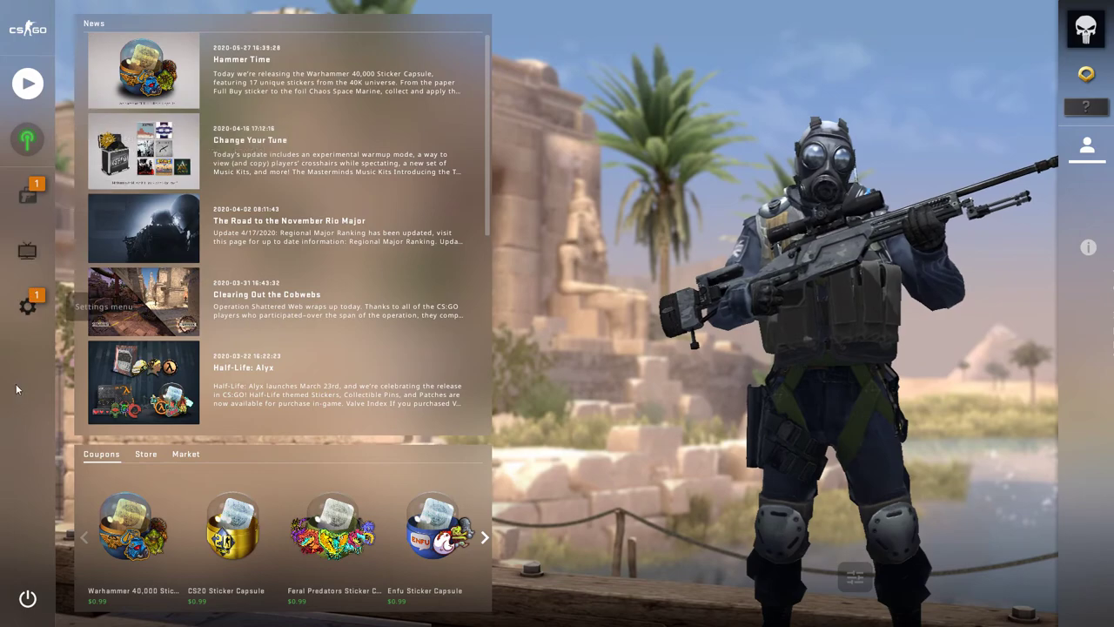
# Look over the game's matchmaking search options and friends sidebar, and return to the Steam library.
pyautogui.click(26, 139)
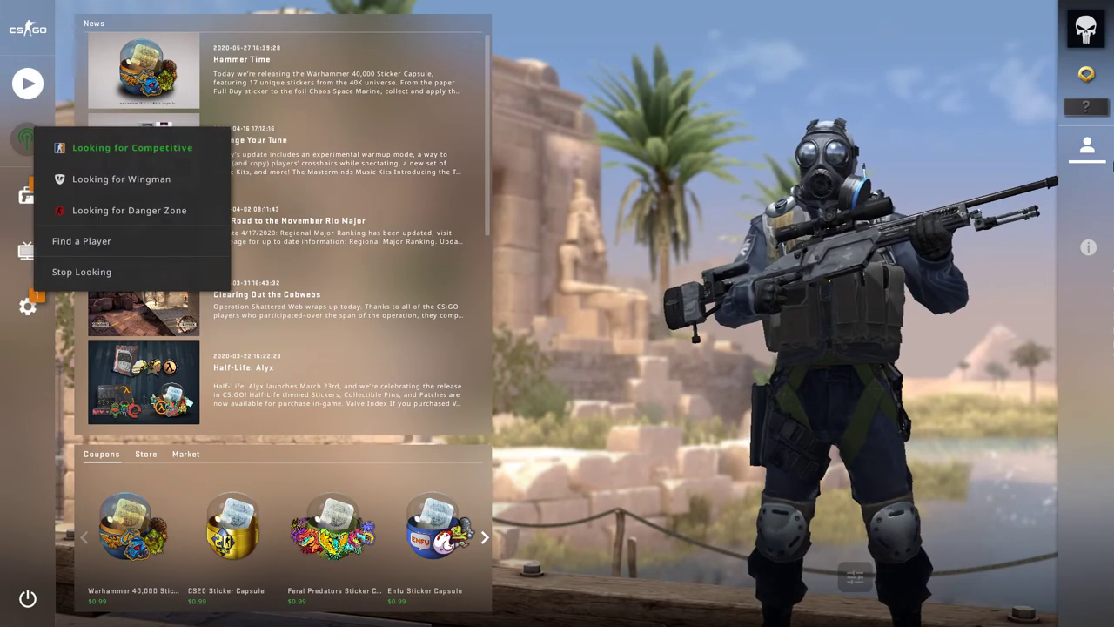
pyautogui.moveTo(1088, 305)
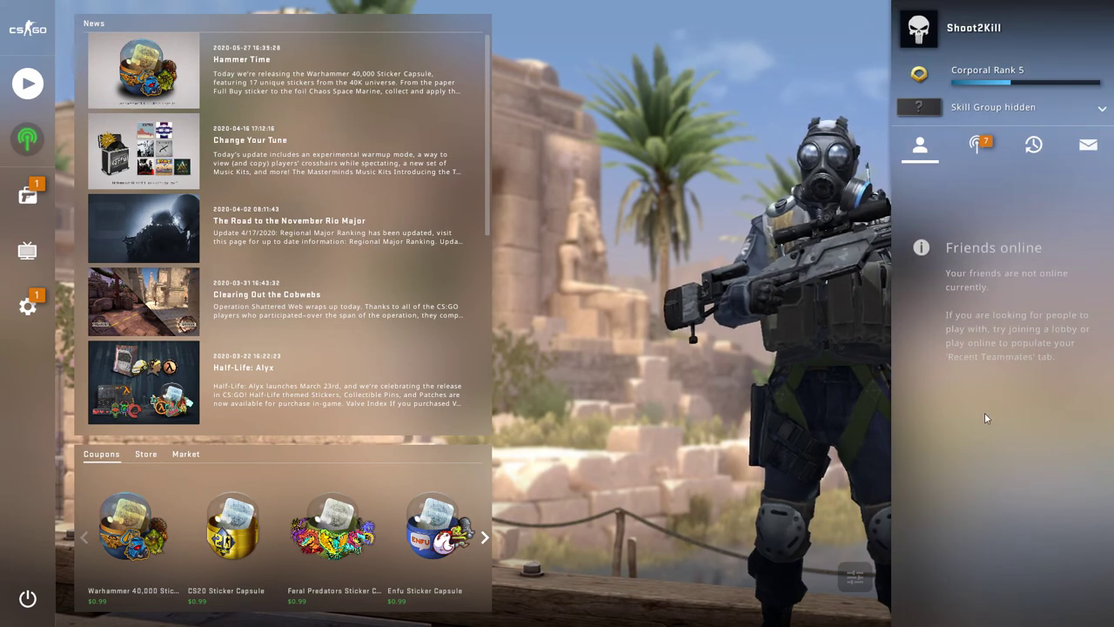
pyautogui.click(977, 145)
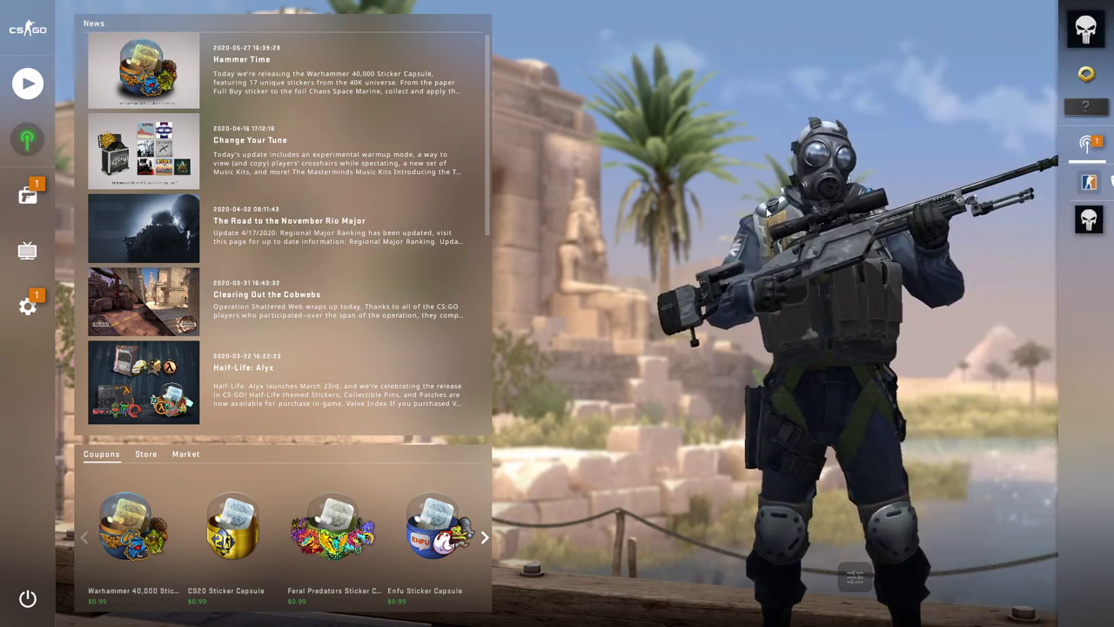
pyautogui.click(10, 610)
pyautogui.click(601, 351)
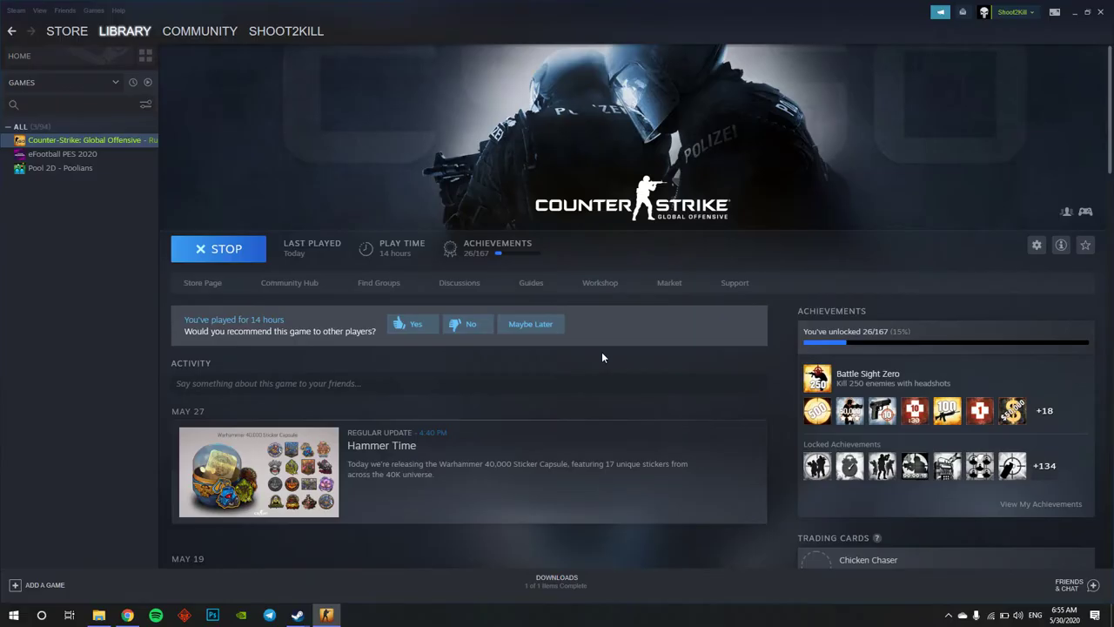